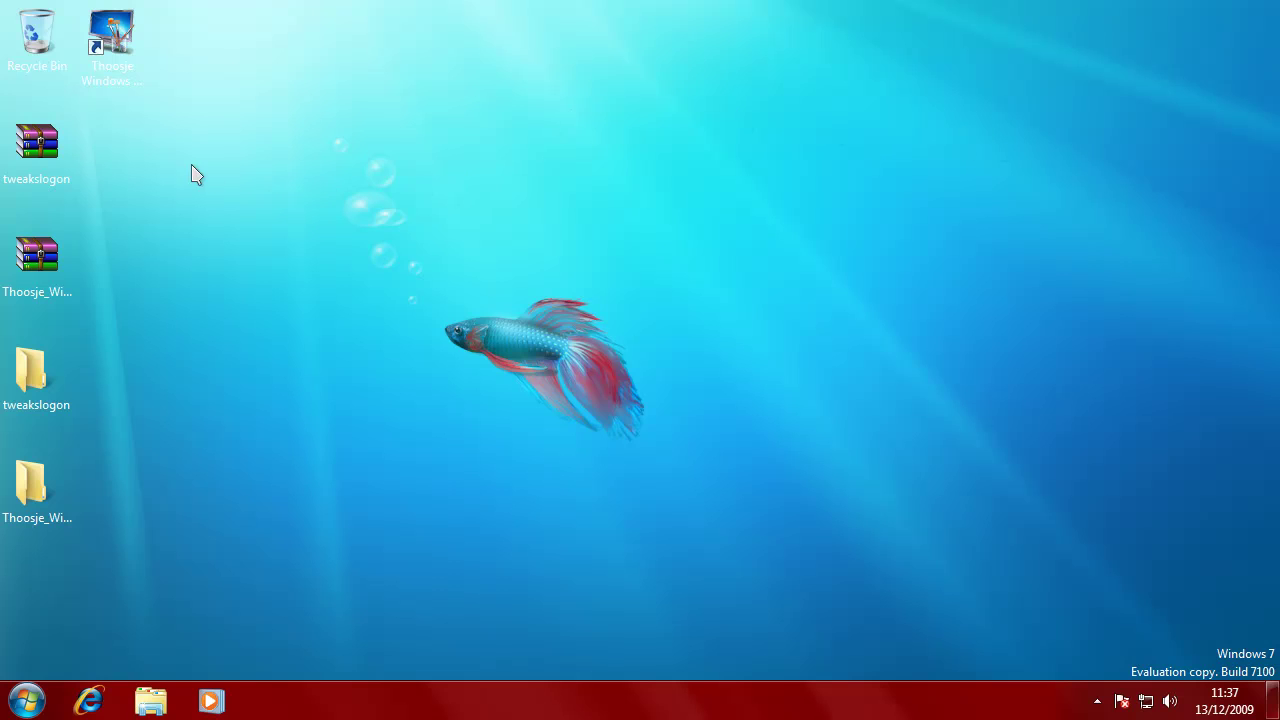
Open the tweakslogon folder from the desktop
left_click(44, 264)
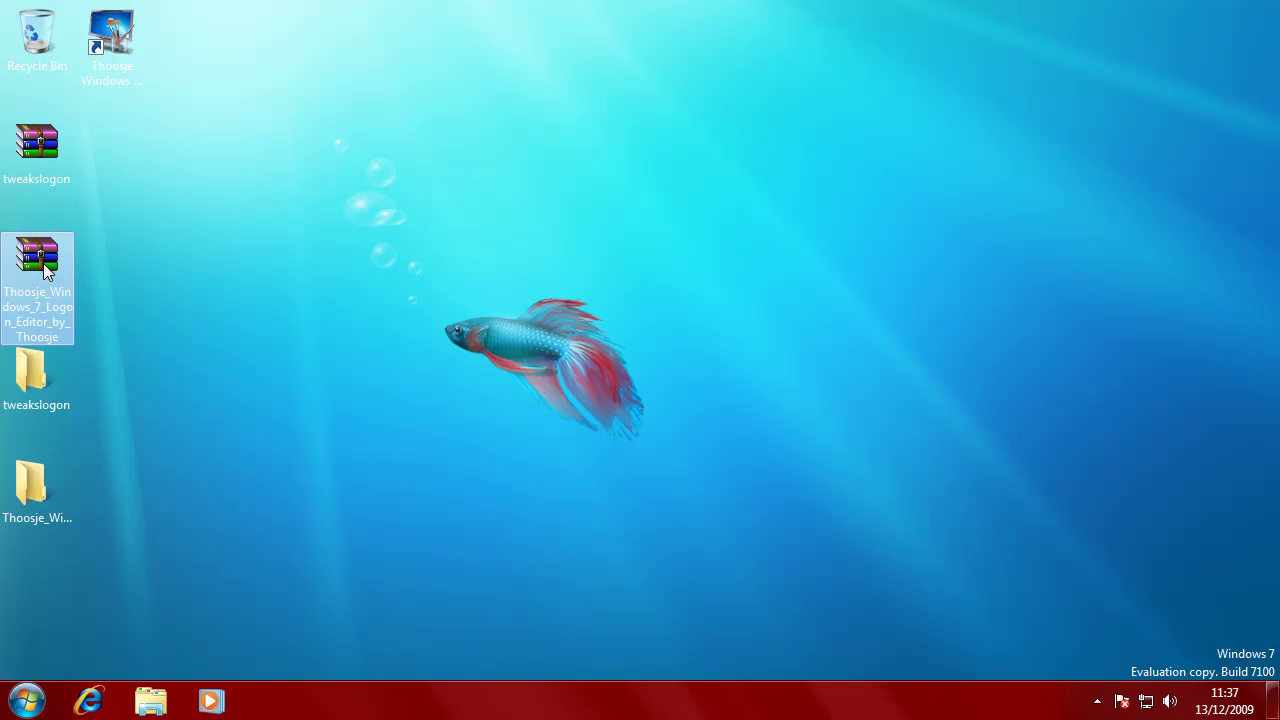
left_click(121, 277)
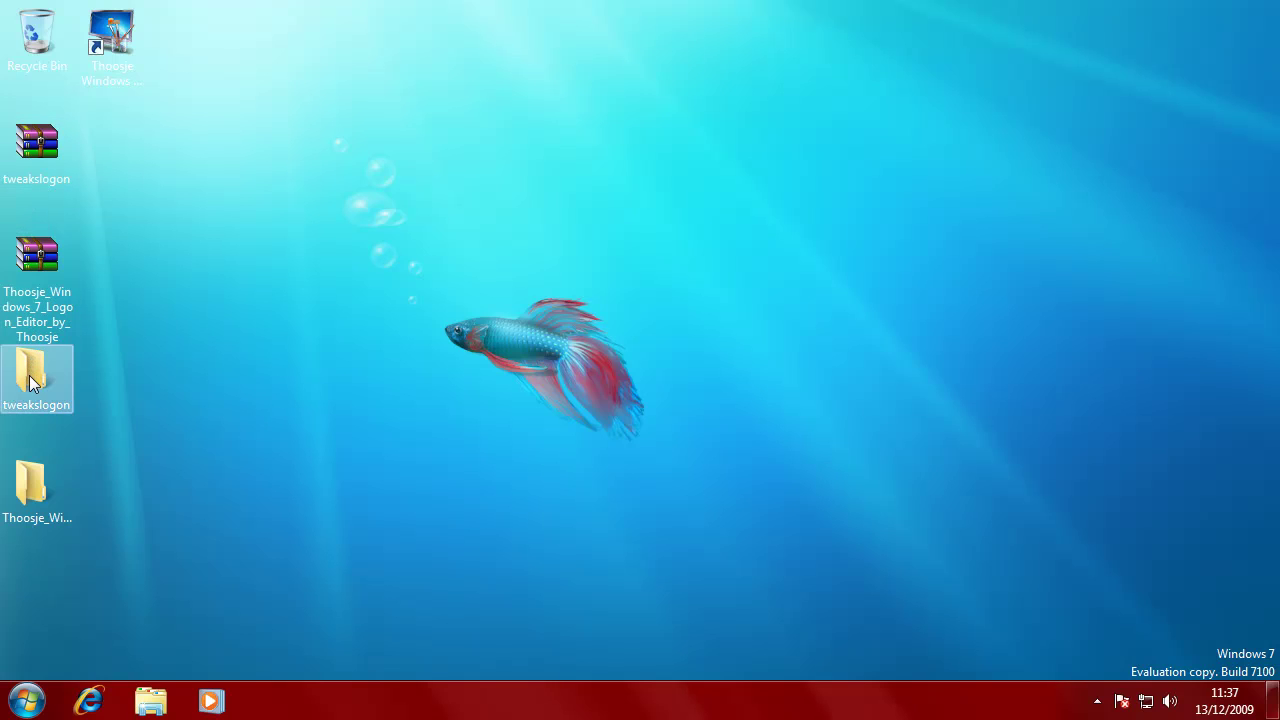
mouse_move(37, 176)
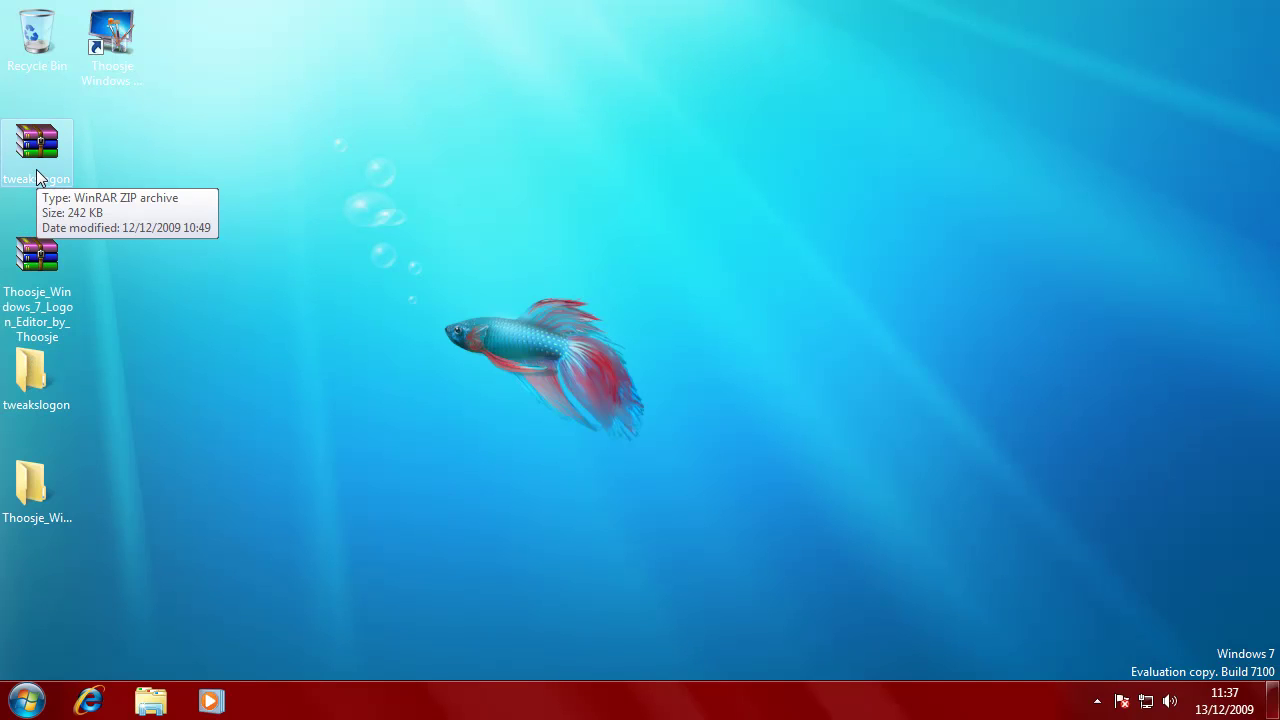
mouse_move(28, 306)
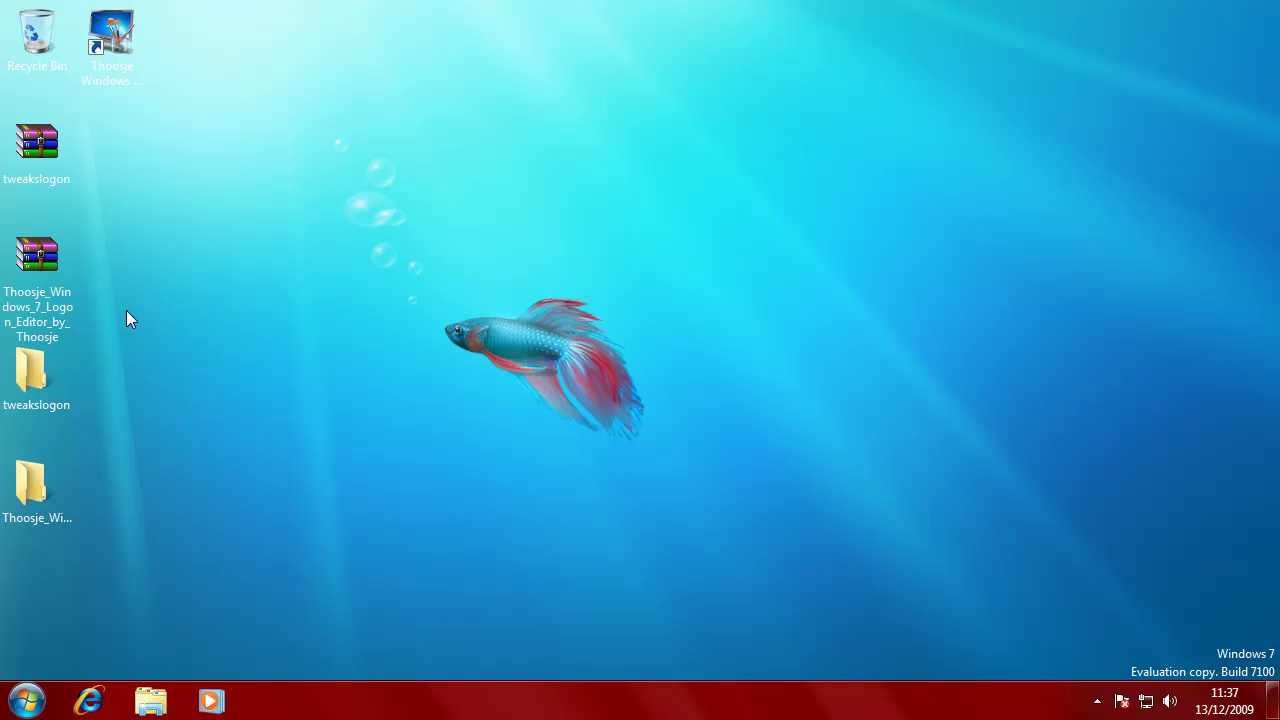
left_click(54, 390)
double_click(54, 389)
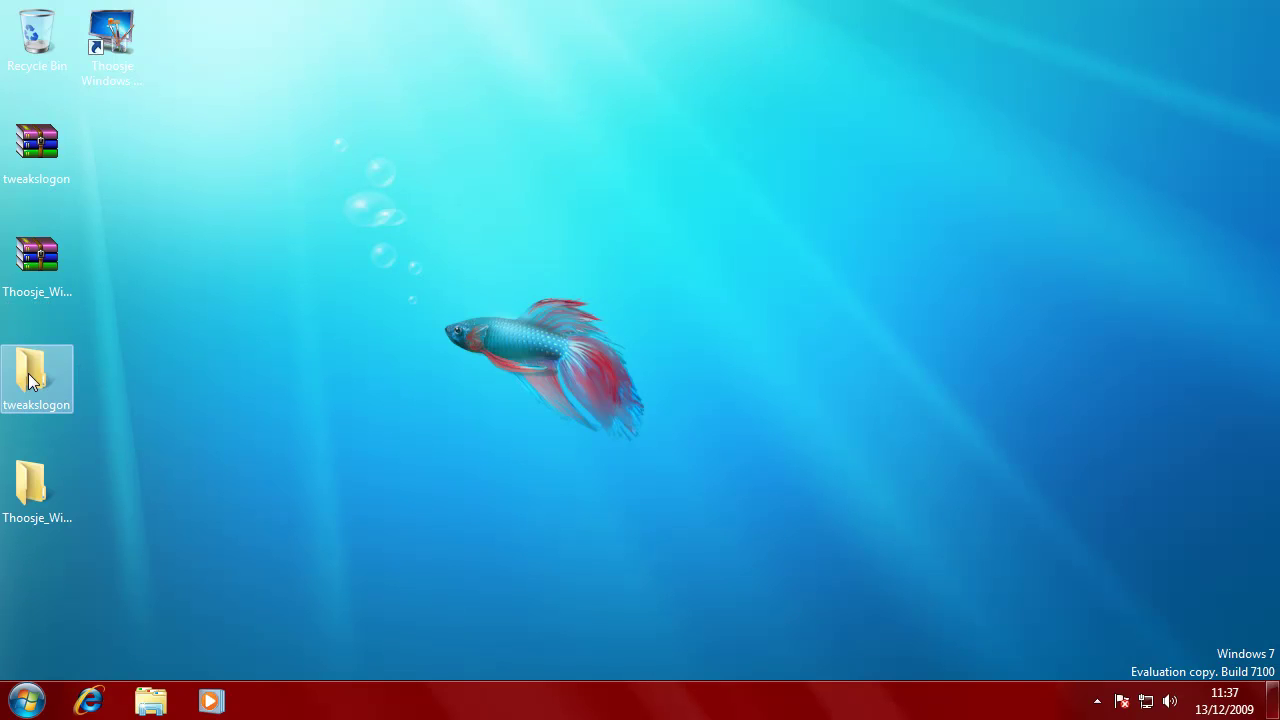
Launch TweaksLogon.exe from the tweakslogon folder and minimise the folder window
left_click(490, 219)
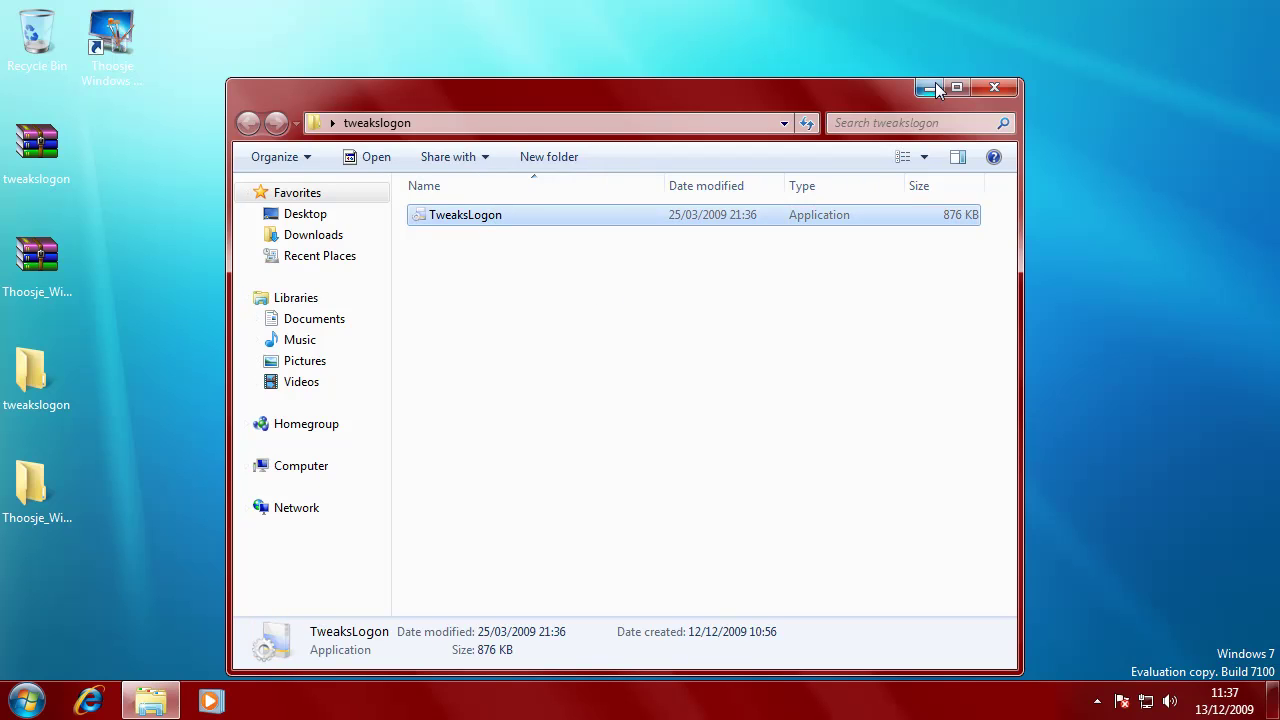
double_click(794, 212)
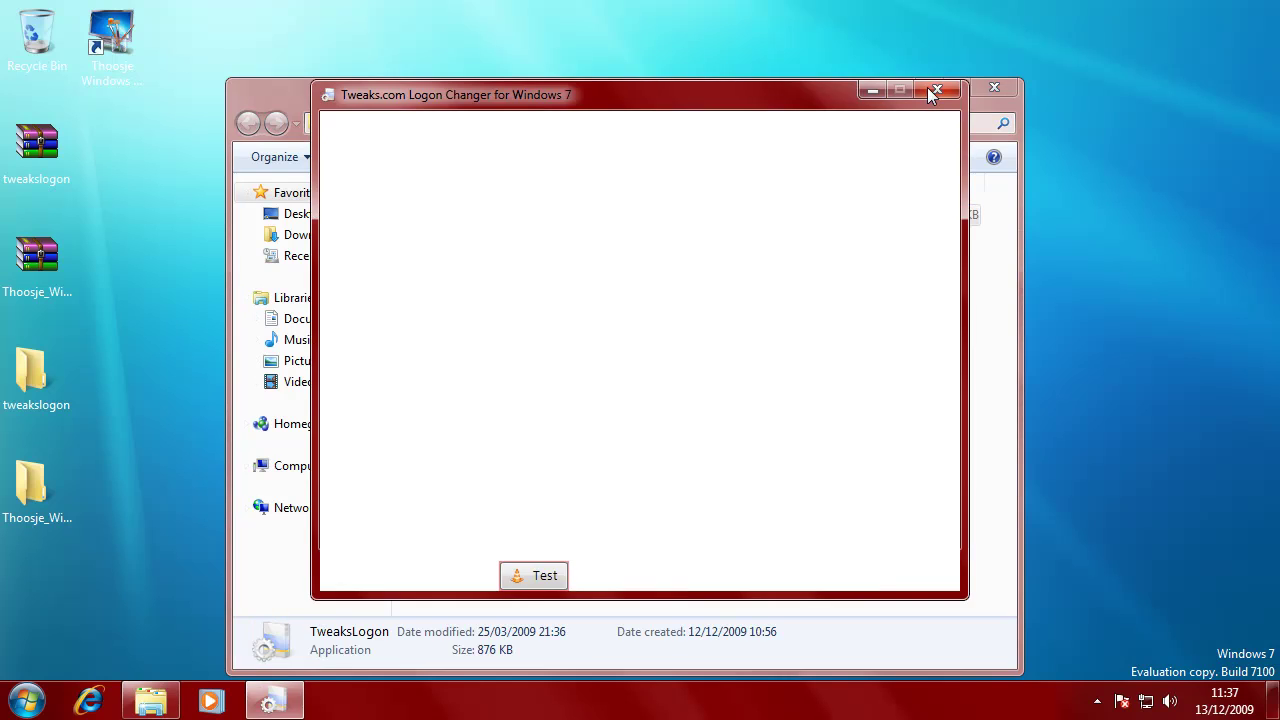
left_click(929, 88)
left_click(150, 700)
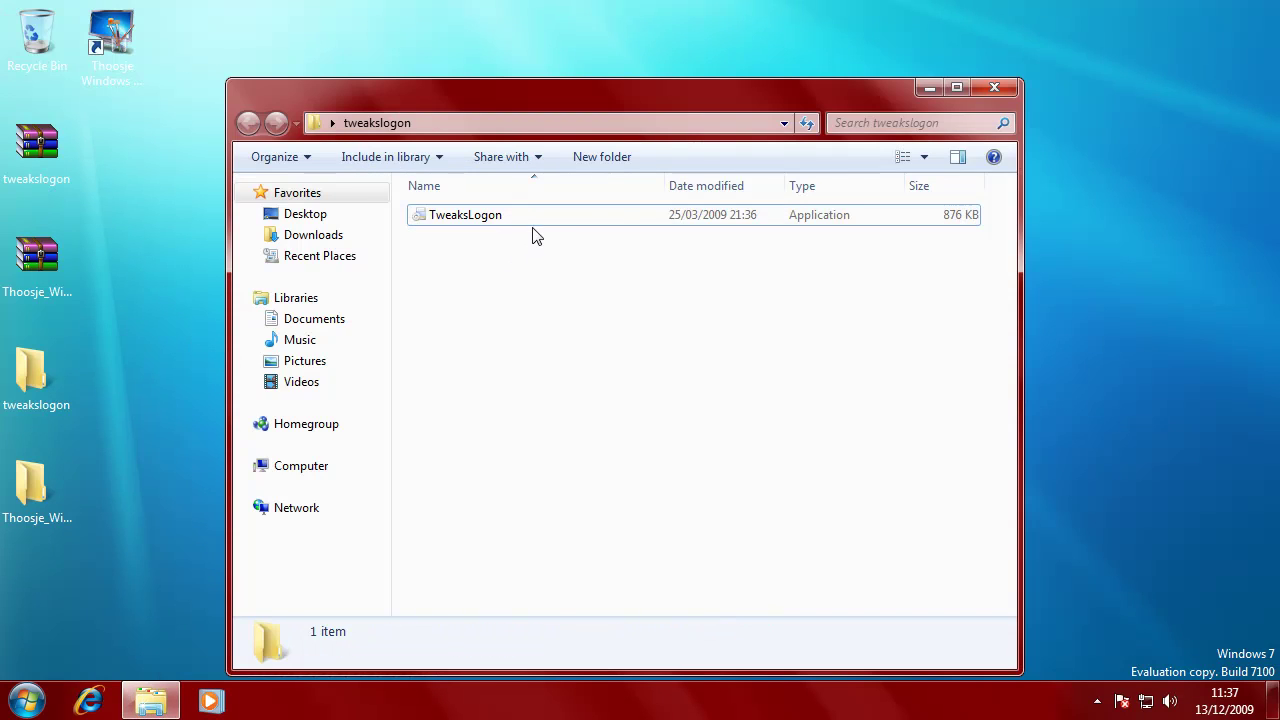
left_click(548, 220)
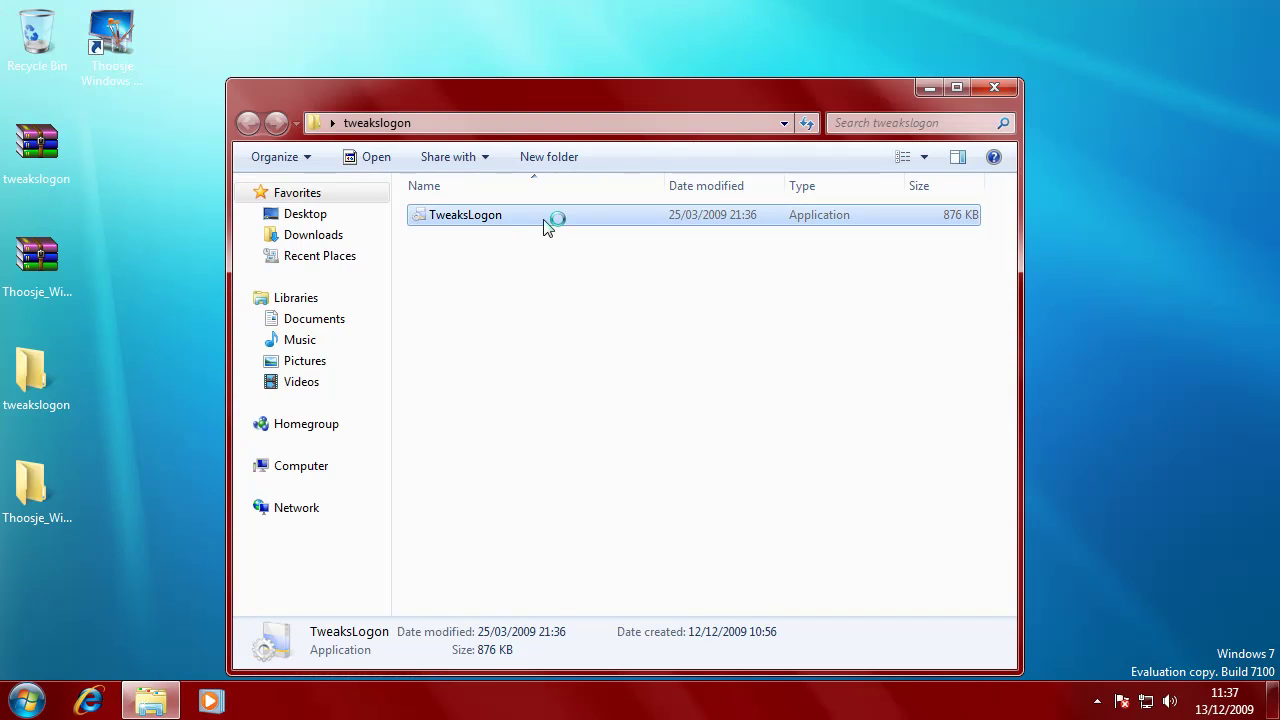
Revert to the default logon screen, then choose C:\Windows\Web\Wallpaper\Windows\img0 as the new background
left_click(929, 88)
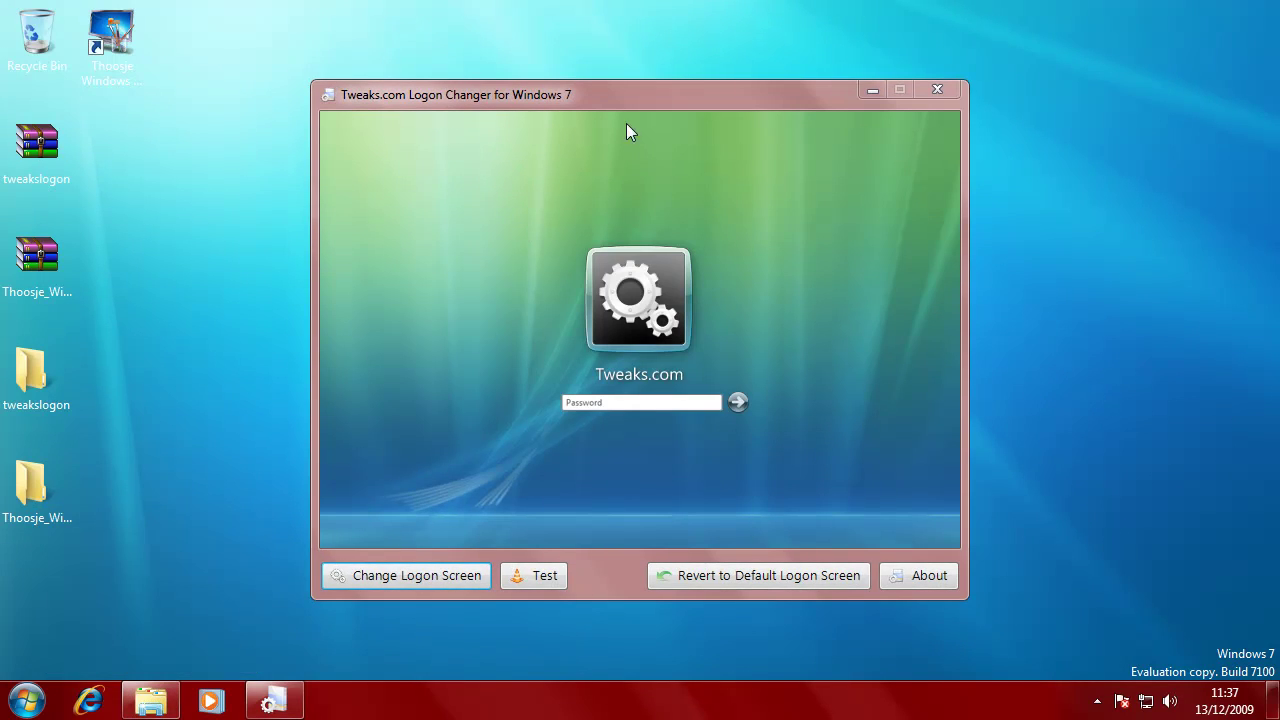
left_click(681, 572)
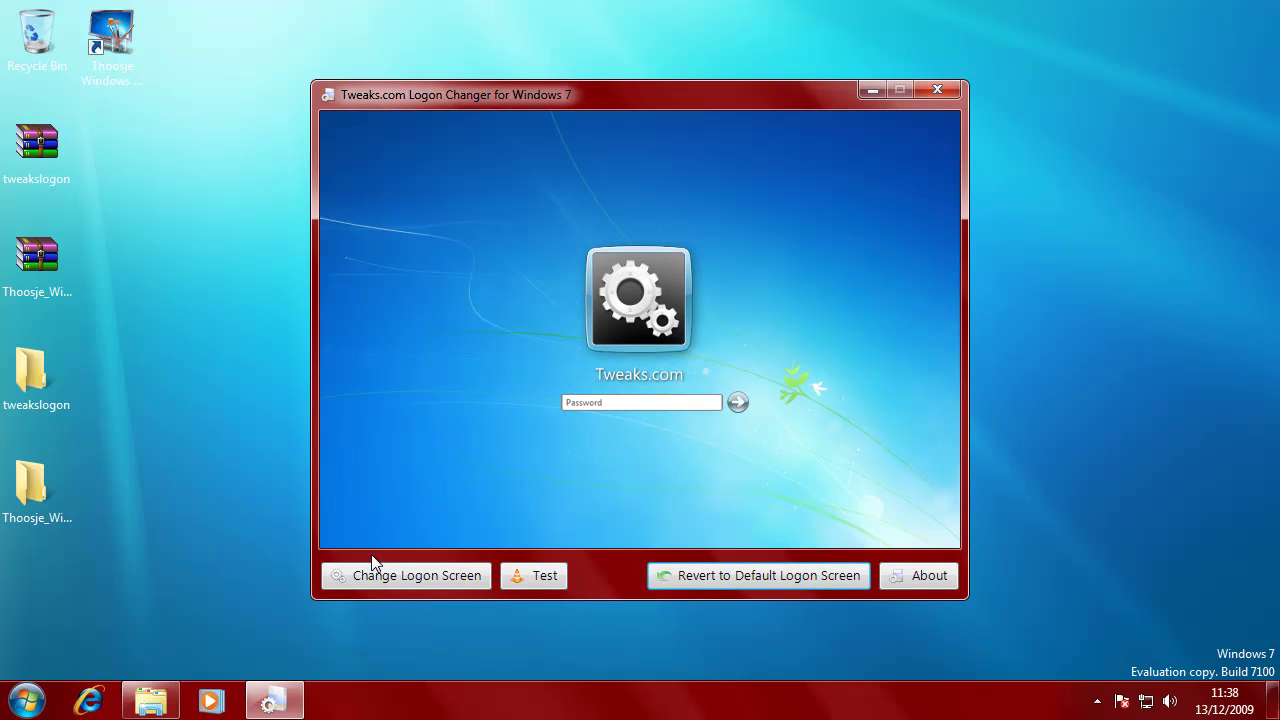
left_click(369, 579)
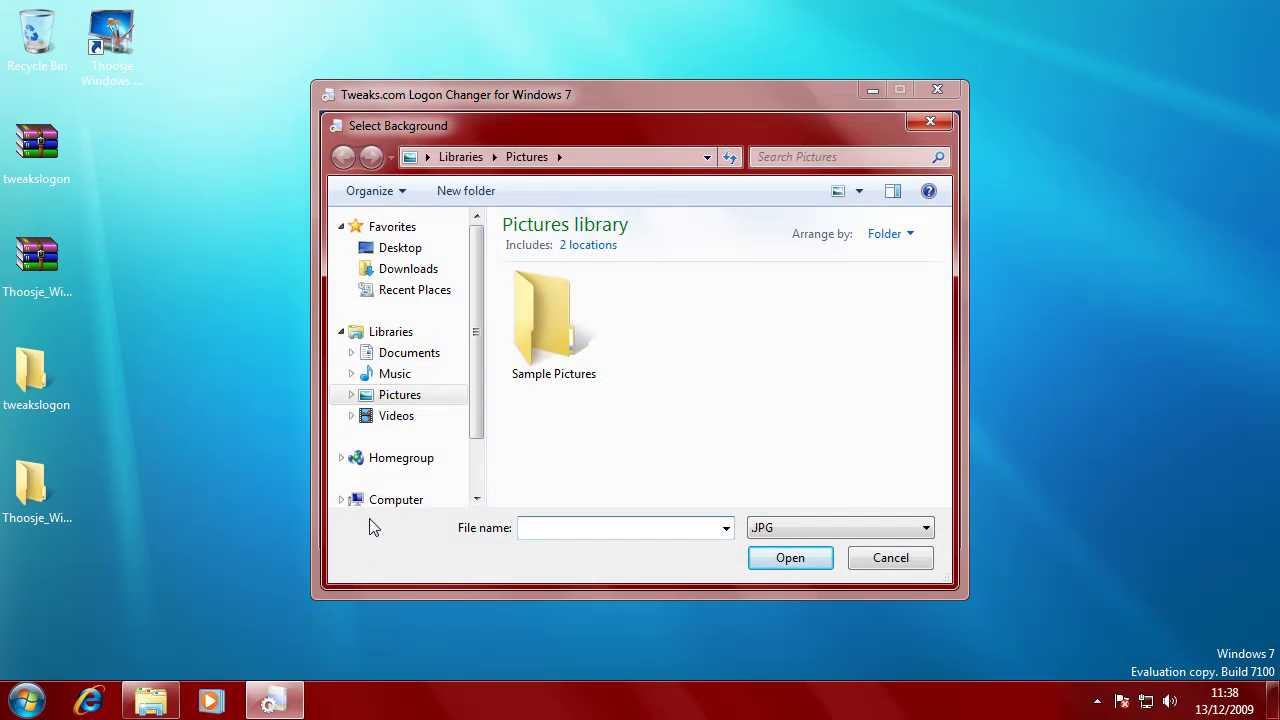
left_click(404, 499)
double_click(580, 293)
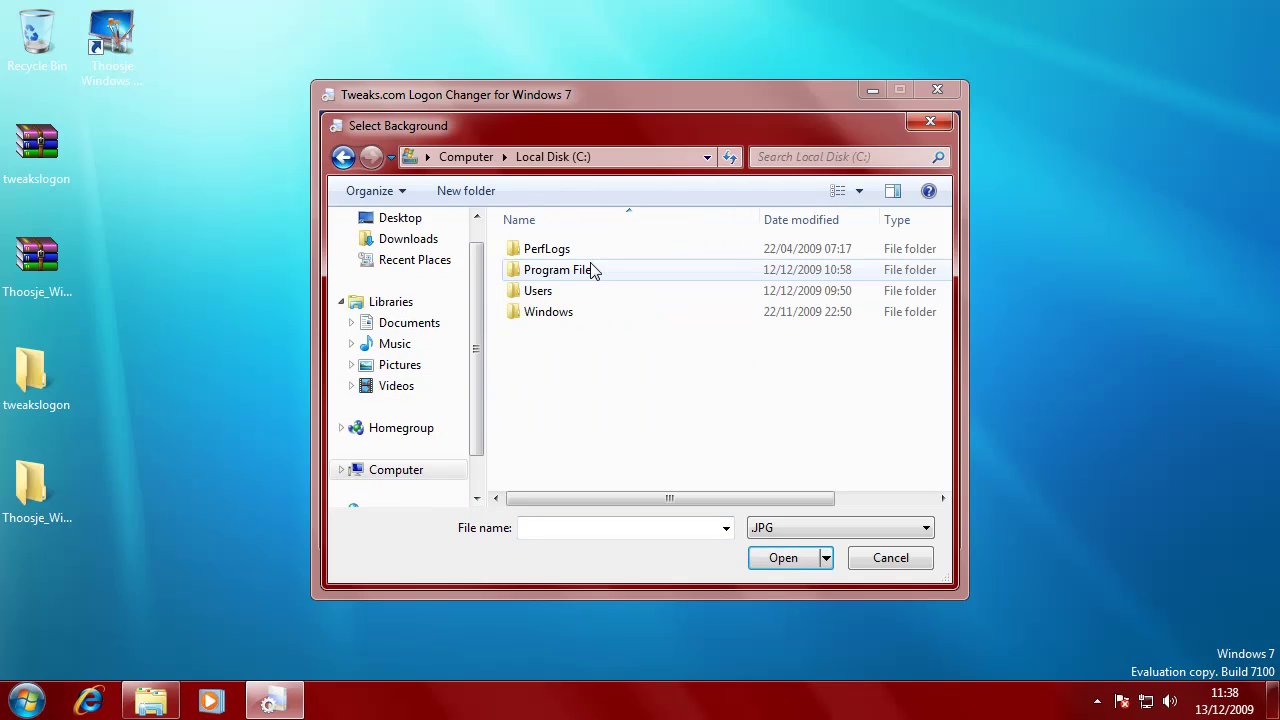
double_click(548, 312)
scroll(578, 400, "down", 15)
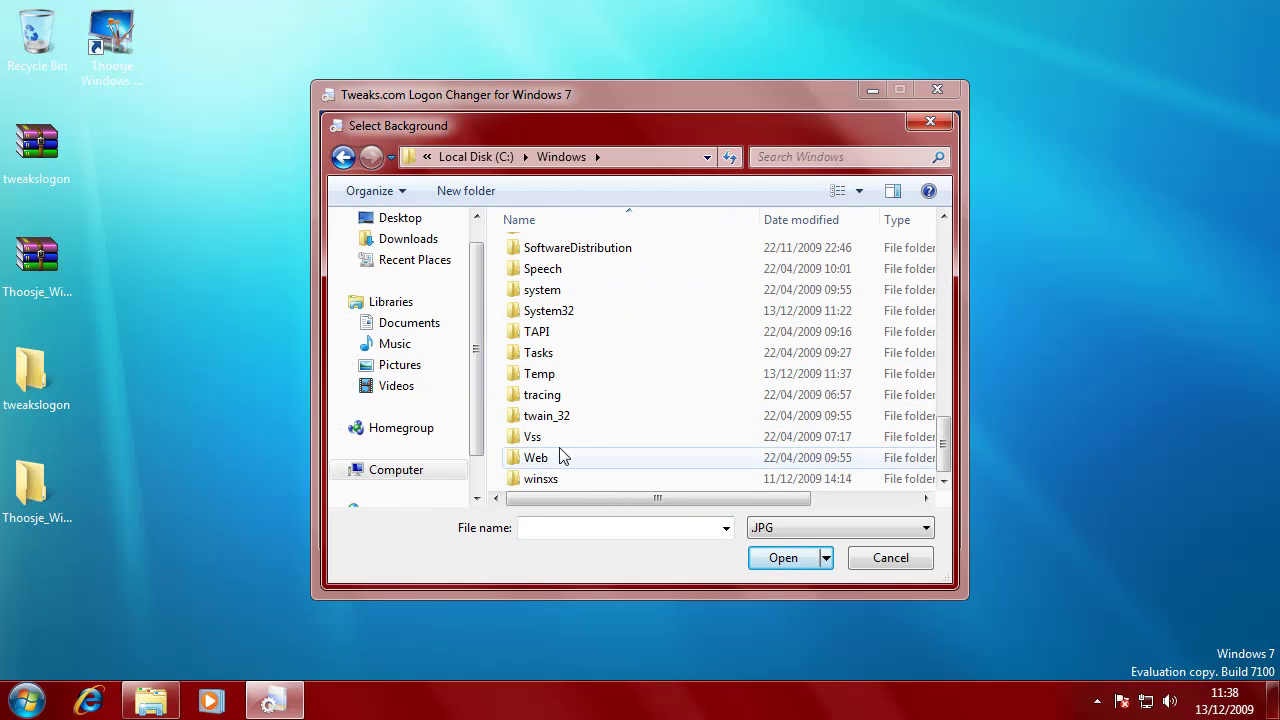
double_click(537, 457)
double_click(568, 250)
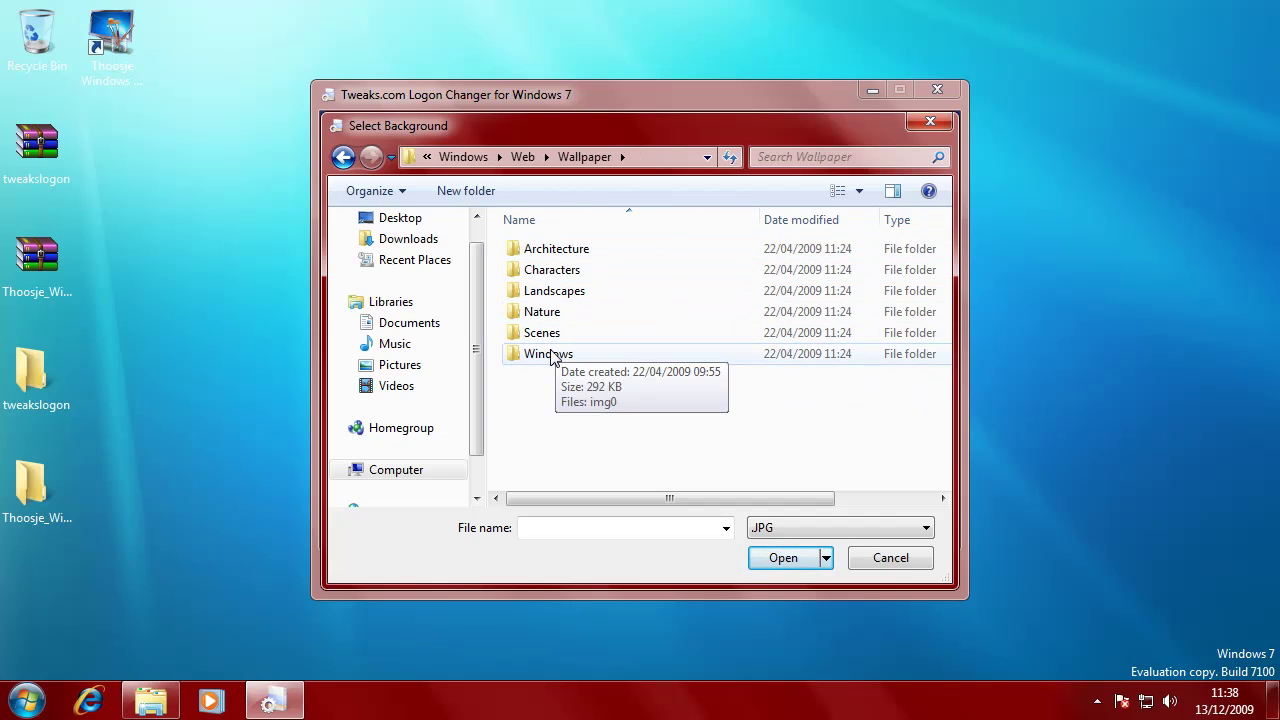
double_click(551, 358)
left_click(551, 285)
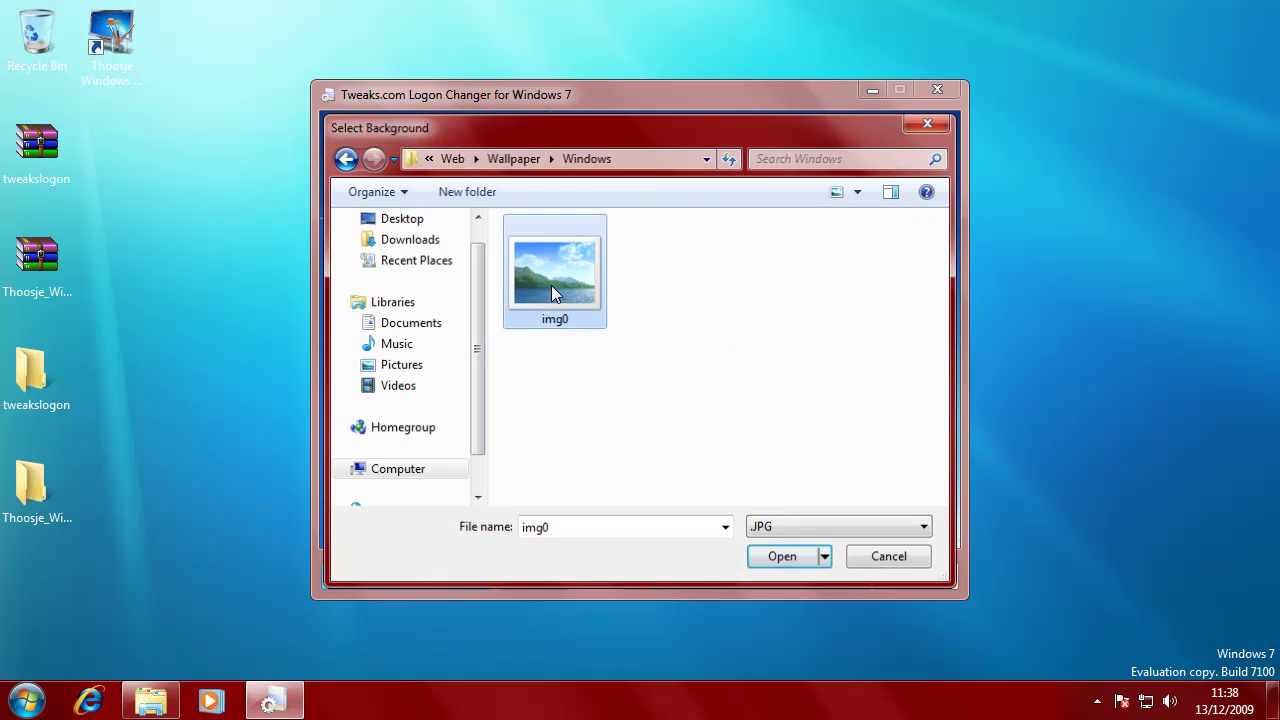
double_click(551, 285)
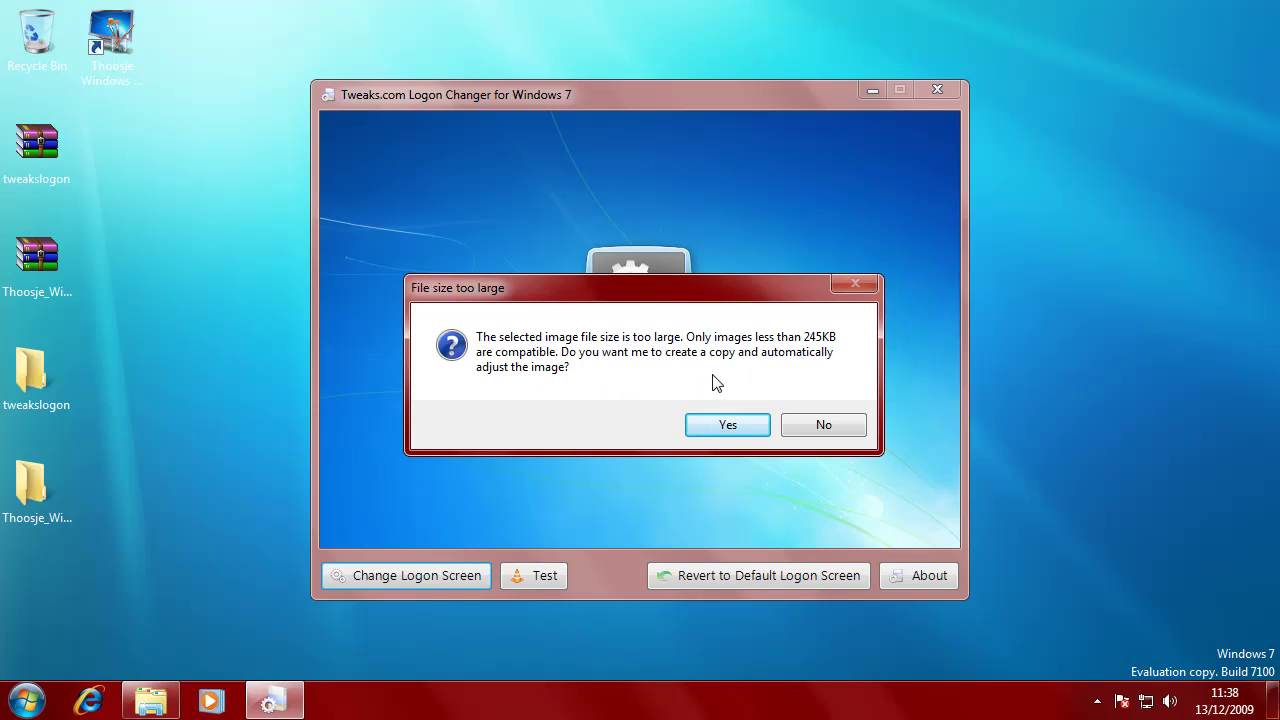
Install the resized img0 logon background, test it, then revert to the default logon screen
left_click(705, 425)
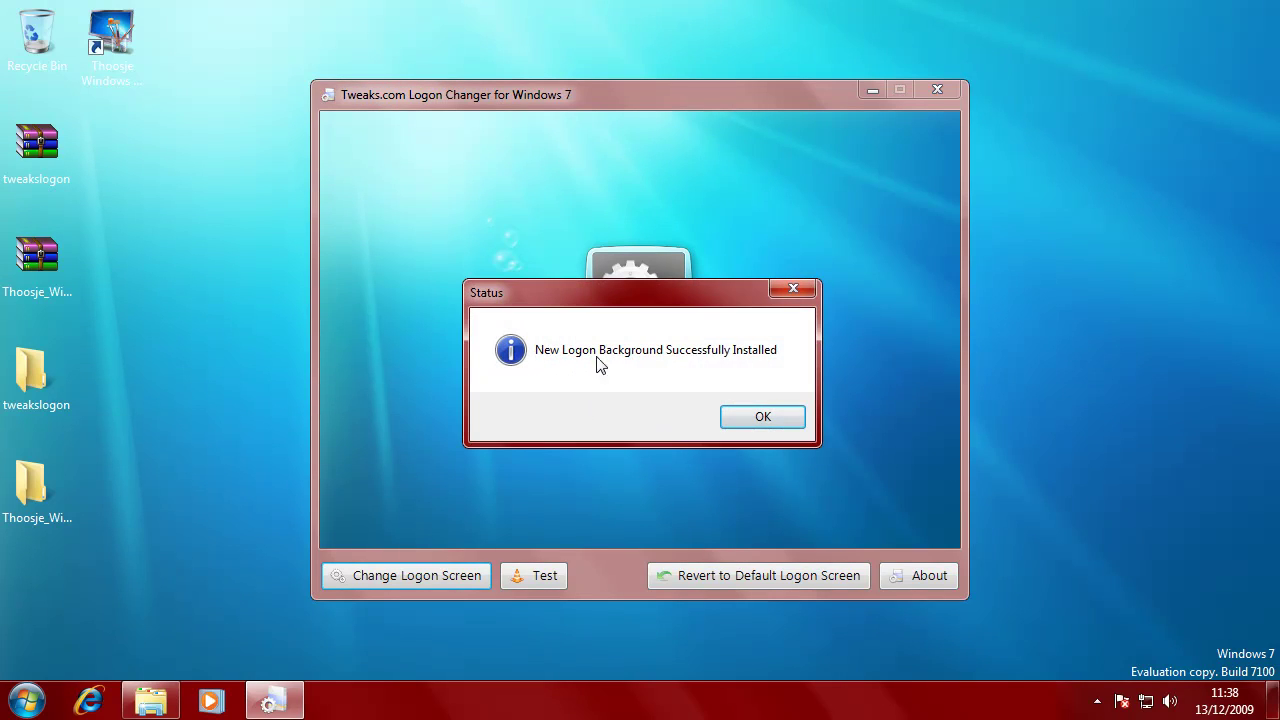
left_click(752, 420)
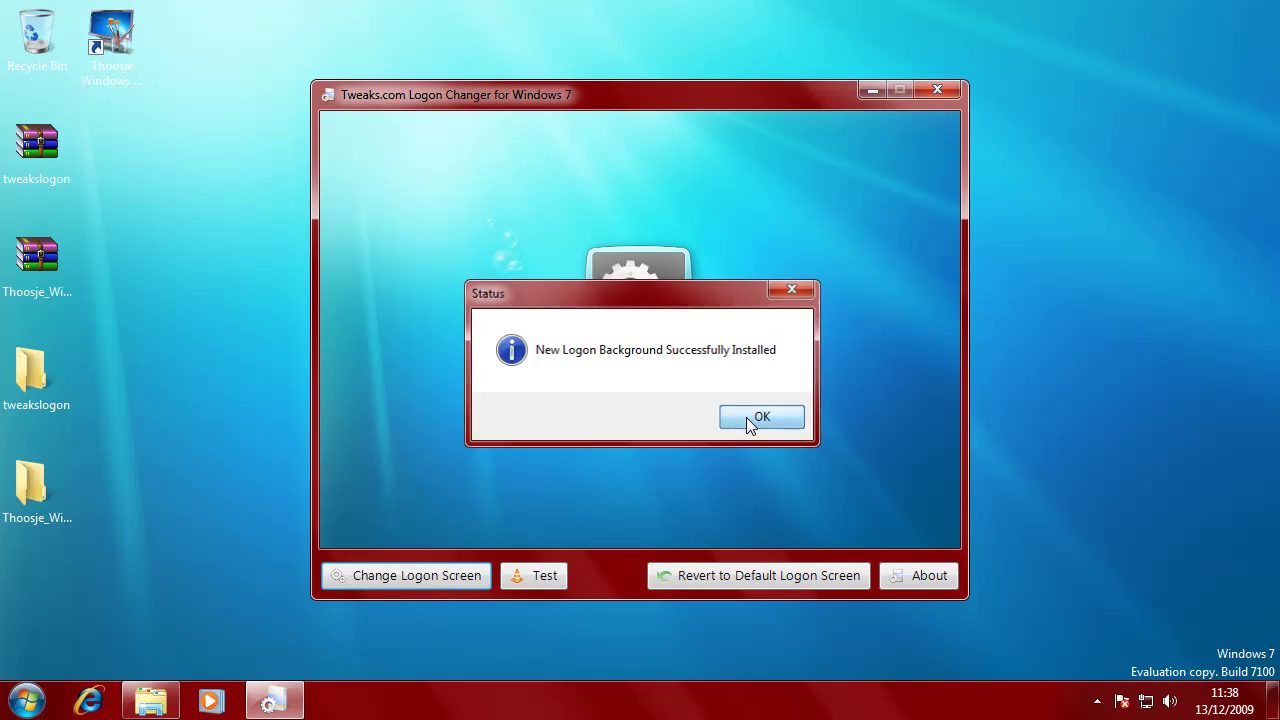
left_click(514, 576)
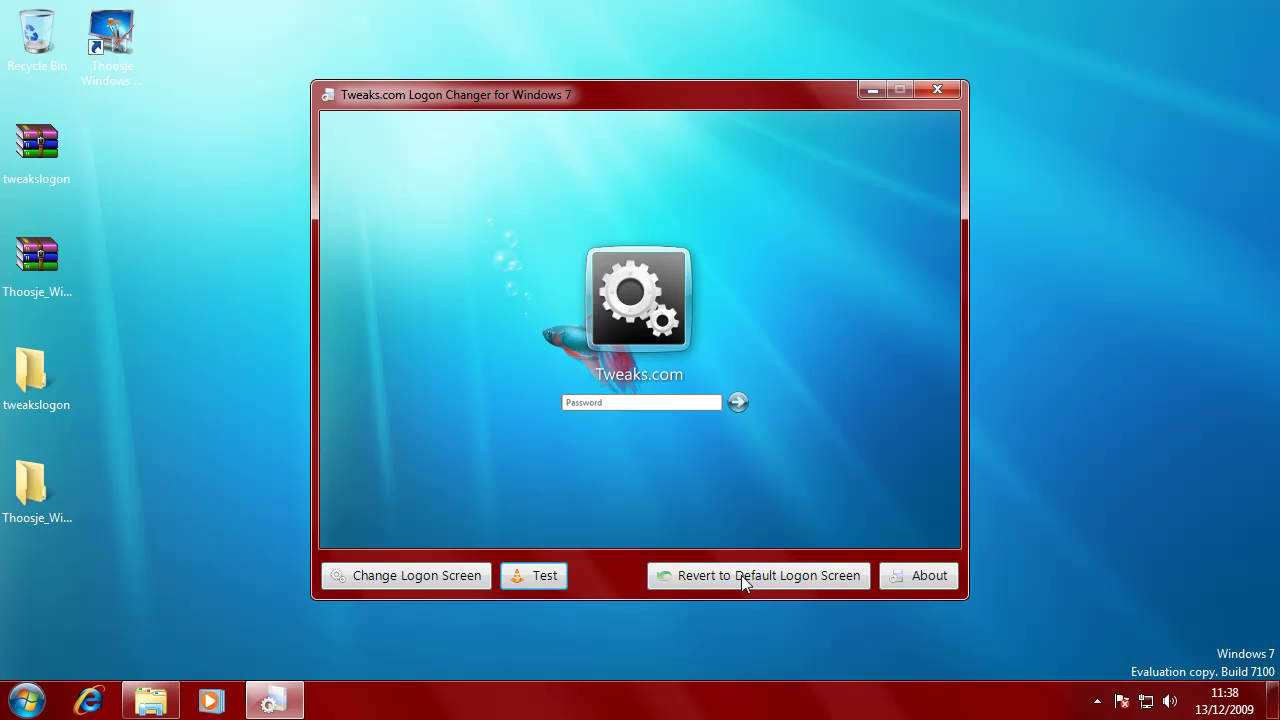
left_click(741, 575)
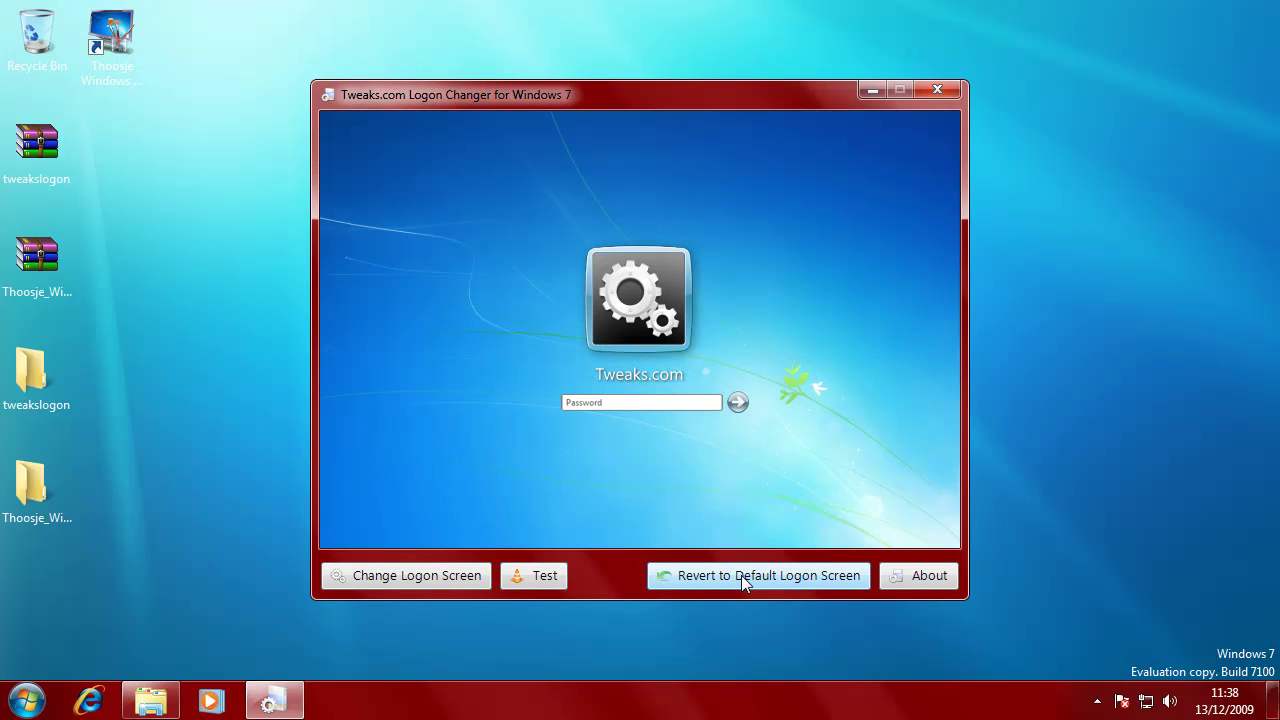
Close Tweaks.com Logon Changer and launch the Thoosje Windows 7 Logon Editor shortcut
left_click(937, 91)
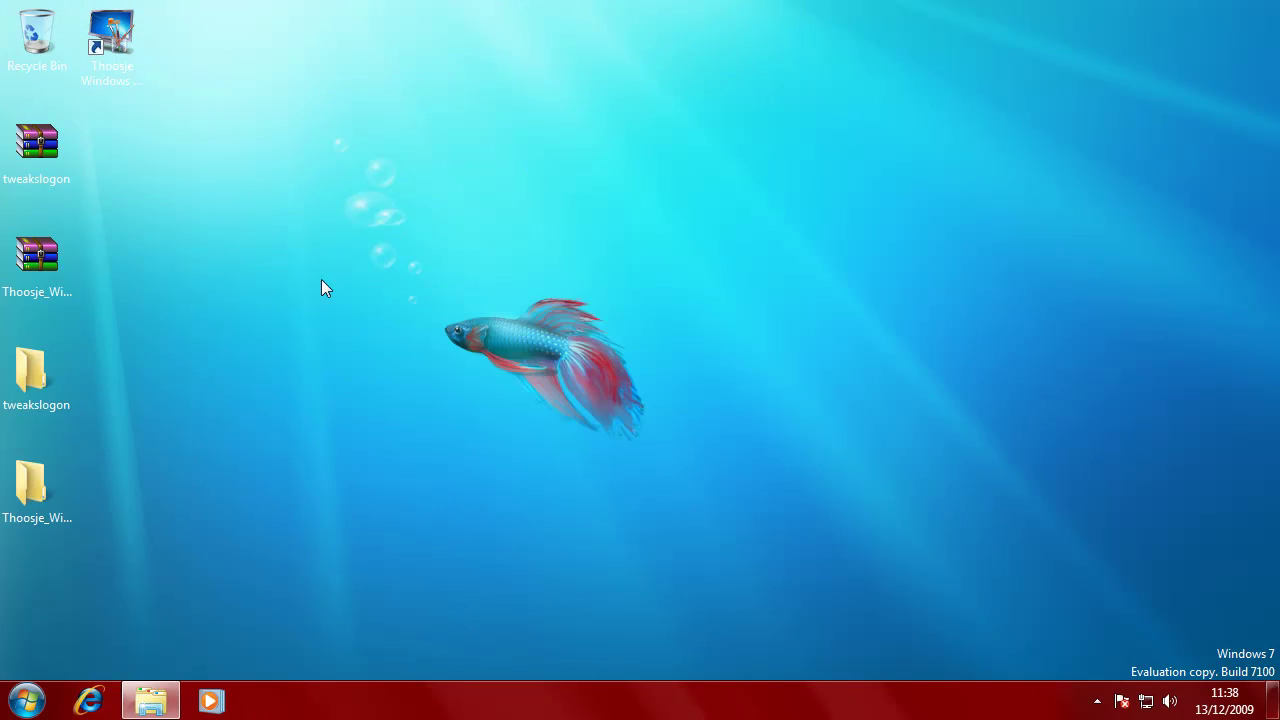
left_click(64, 282)
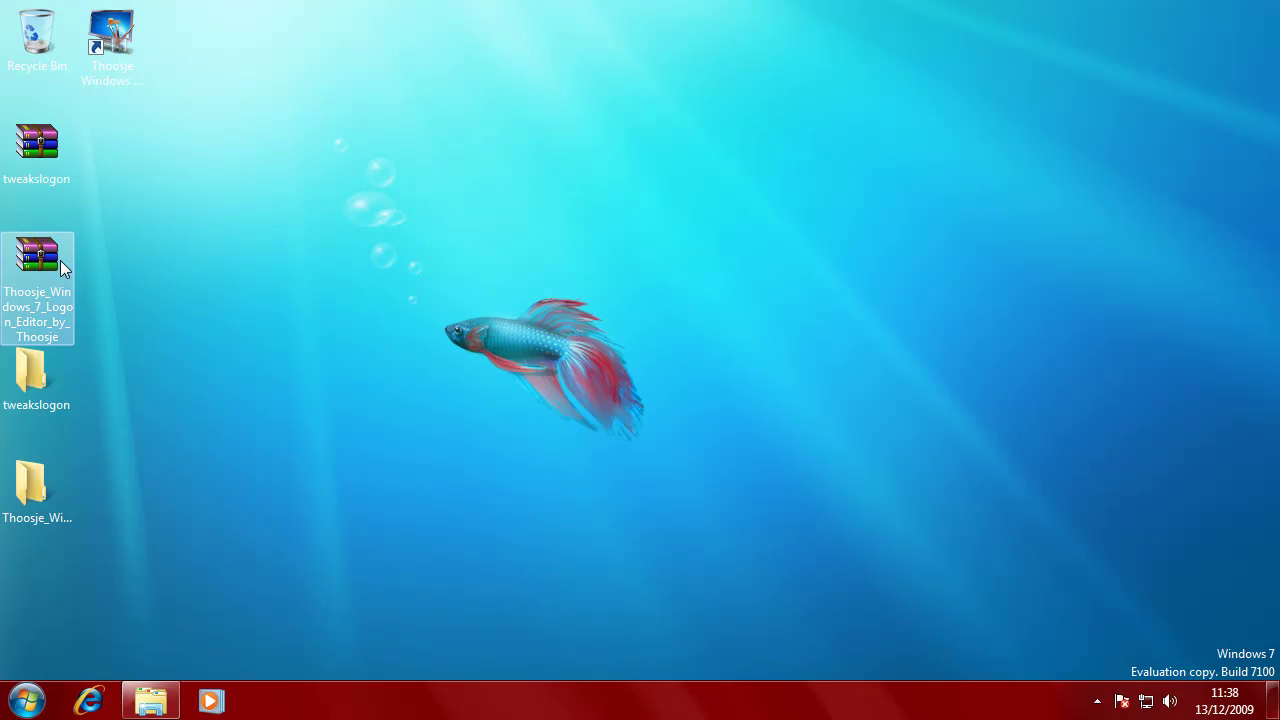
double_click(110, 65)
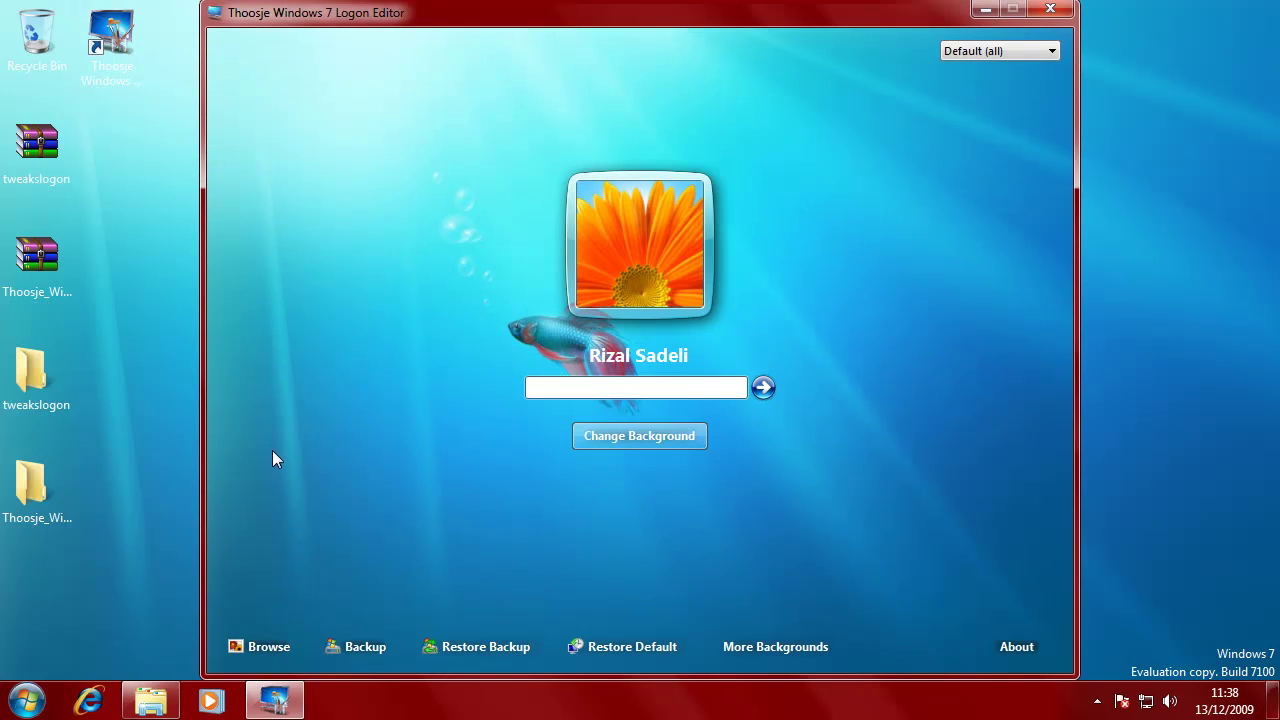
Browse to the Vista library folder and load Data_1 as the logon background
left_click(250, 648)
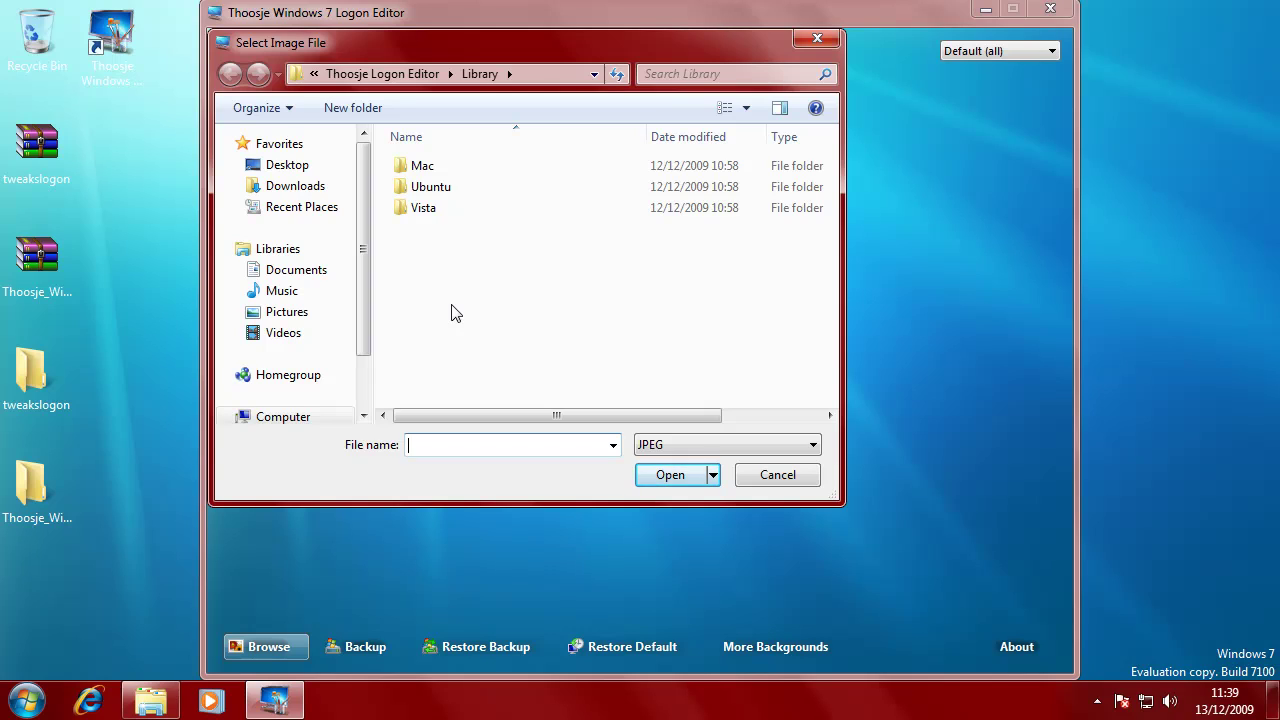
left_click(434, 214)
double_click(434, 214)
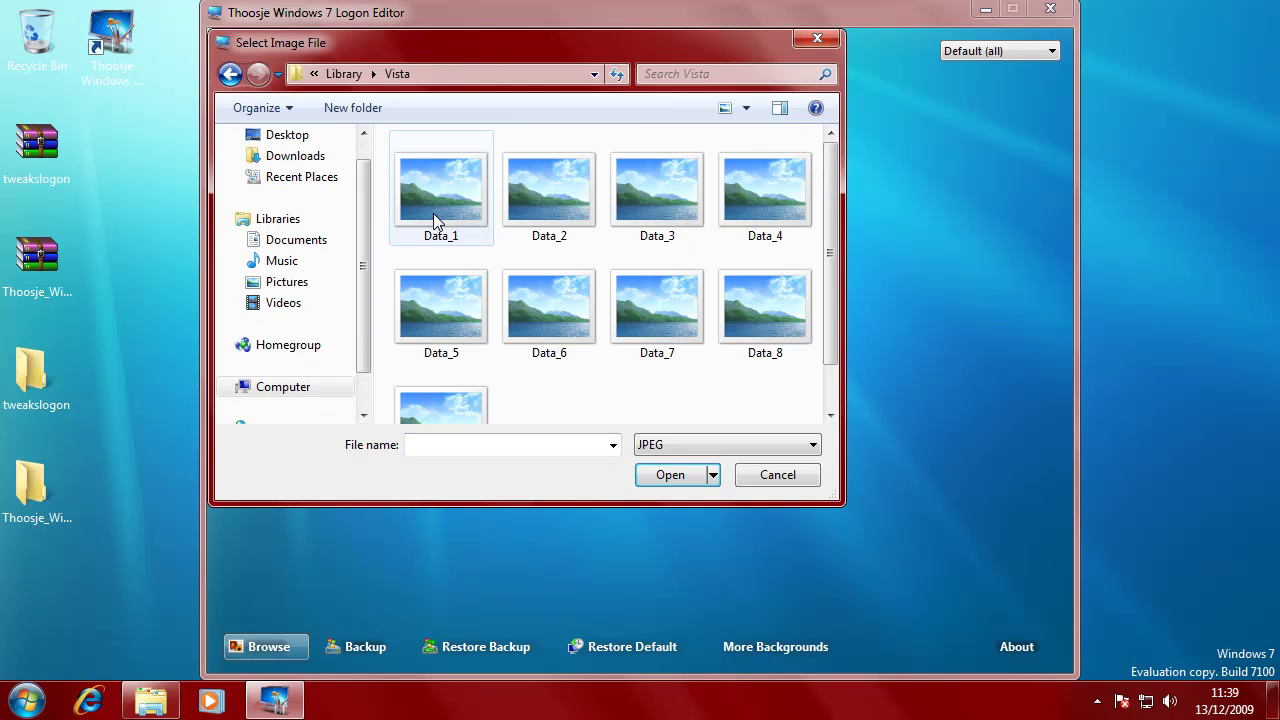
double_click(470, 195)
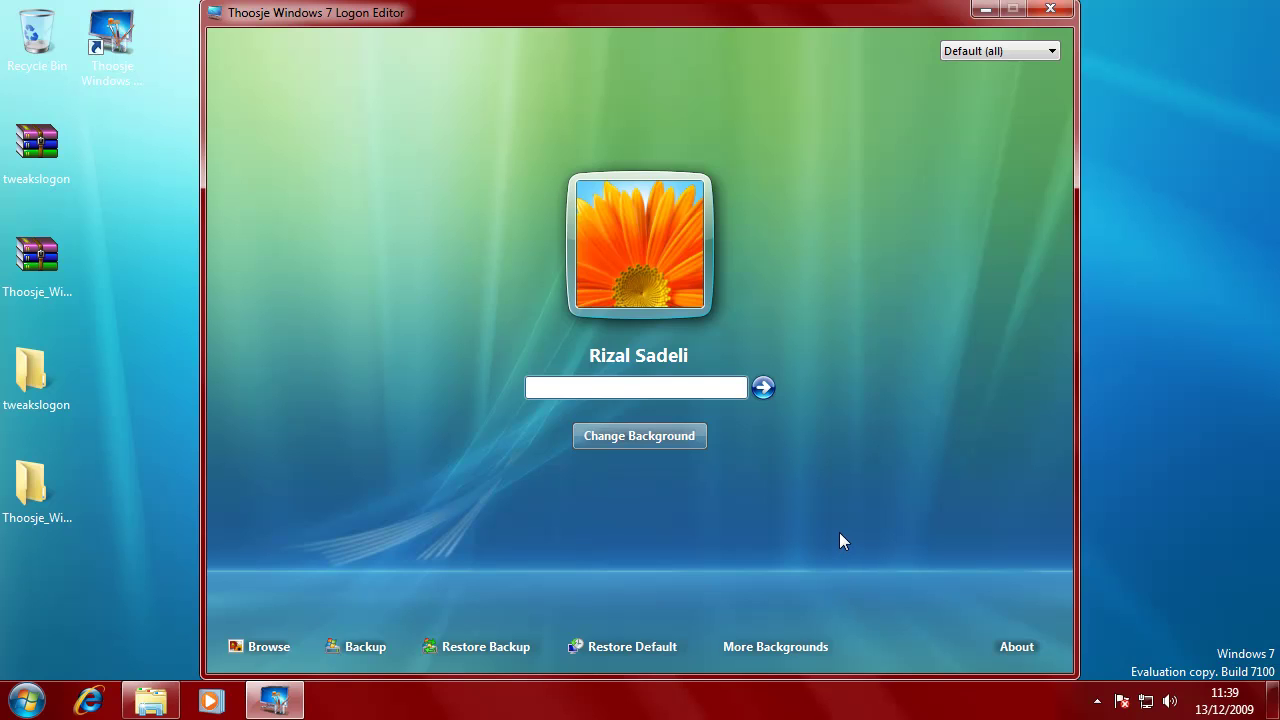
Apply the Data_1 Vista background to the logon, decline the restart, and close the editor
left_click(669, 437)
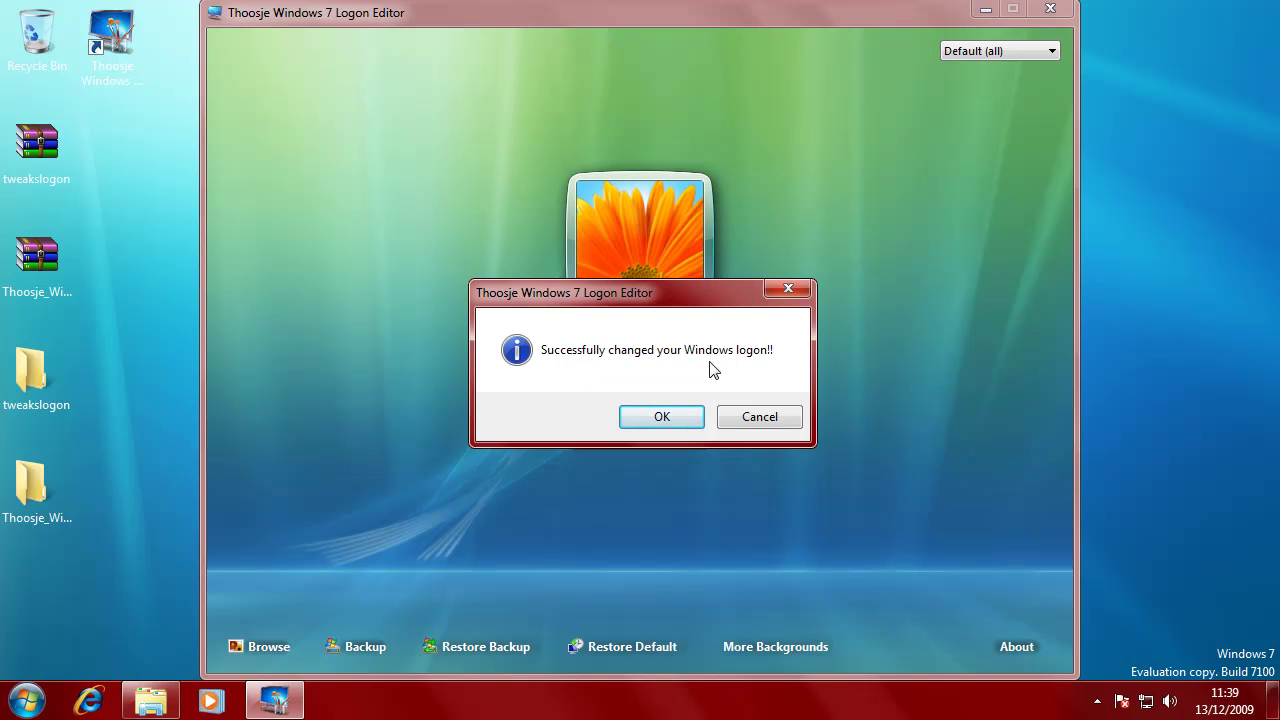
left_click(668, 418)
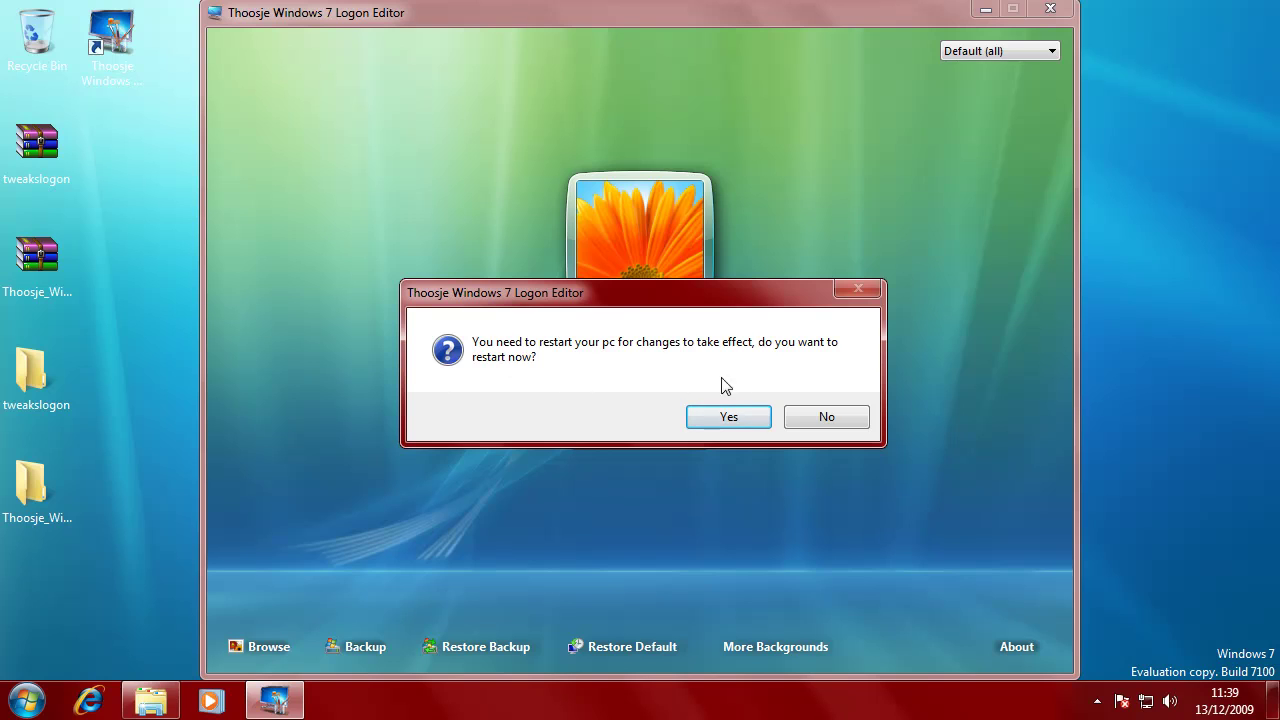
left_click(826, 418)
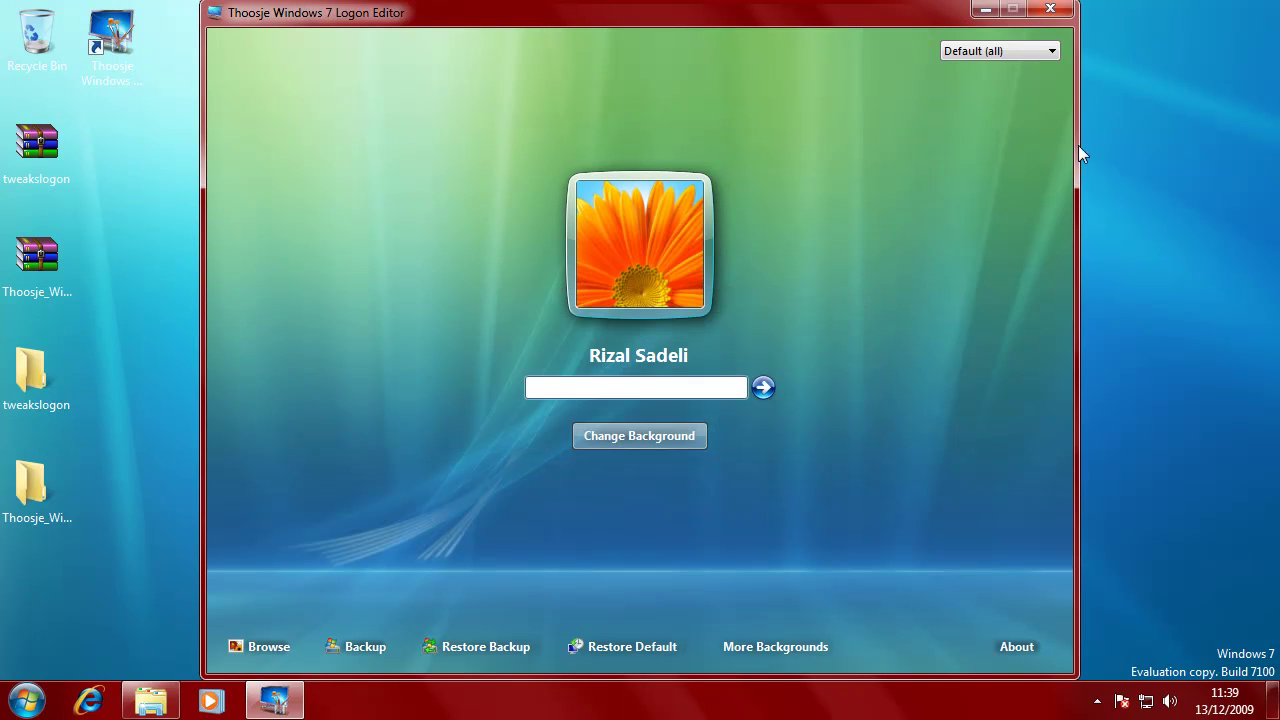
left_click(1049, 11)
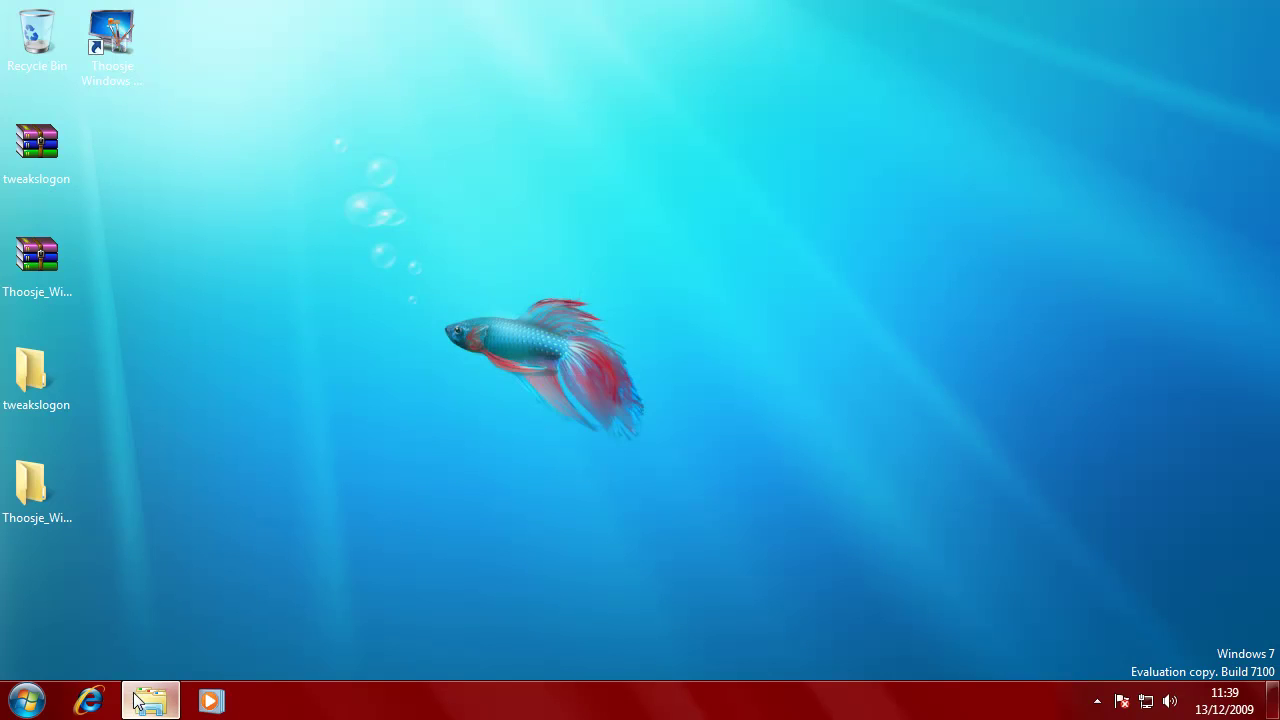
Lock the computer from the Start menu to view the green Vista logon background, then unlock
left_click(22, 702)
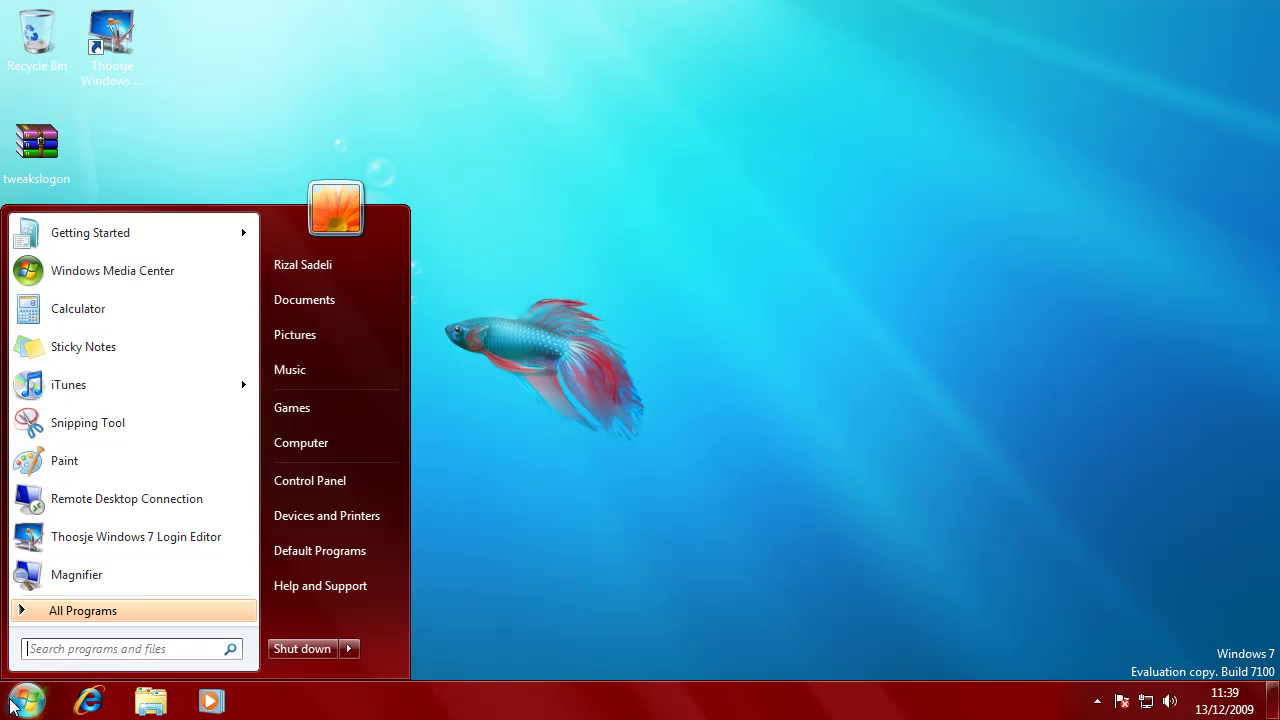
left_click(349, 648)
left_click(400, 598)
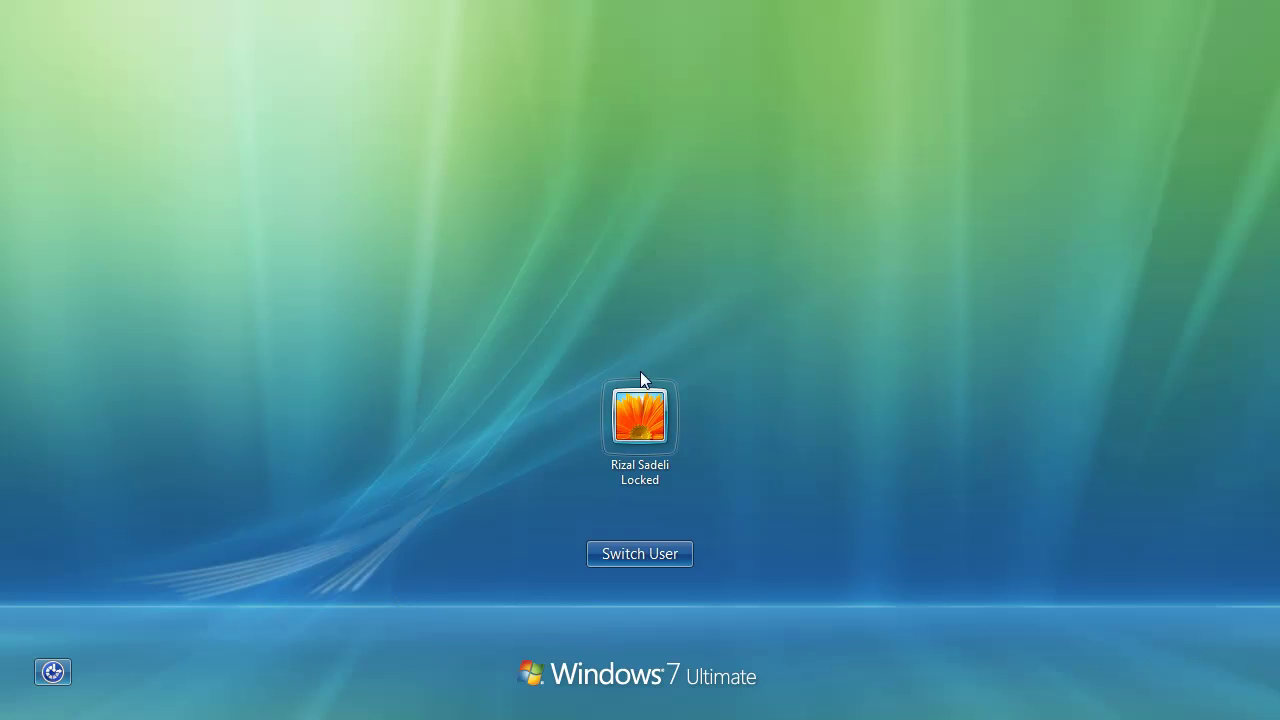
left_click(645, 418)
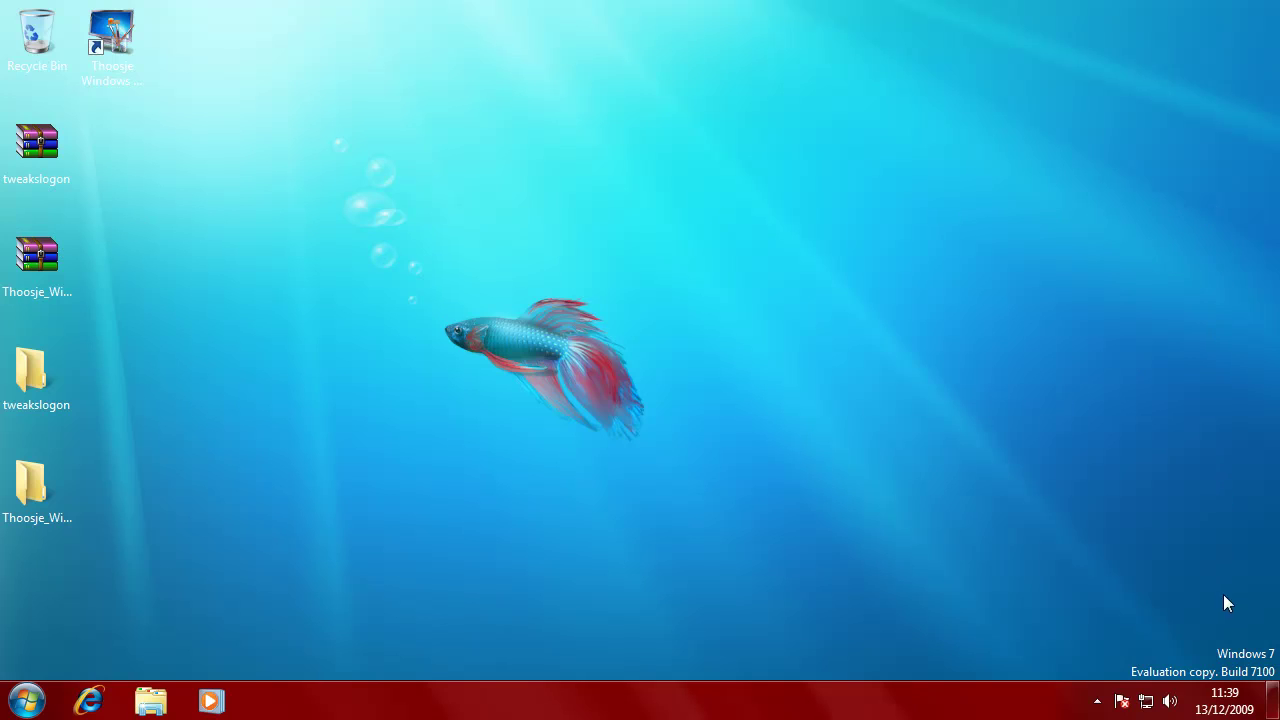
mouse_move(1225, 716)
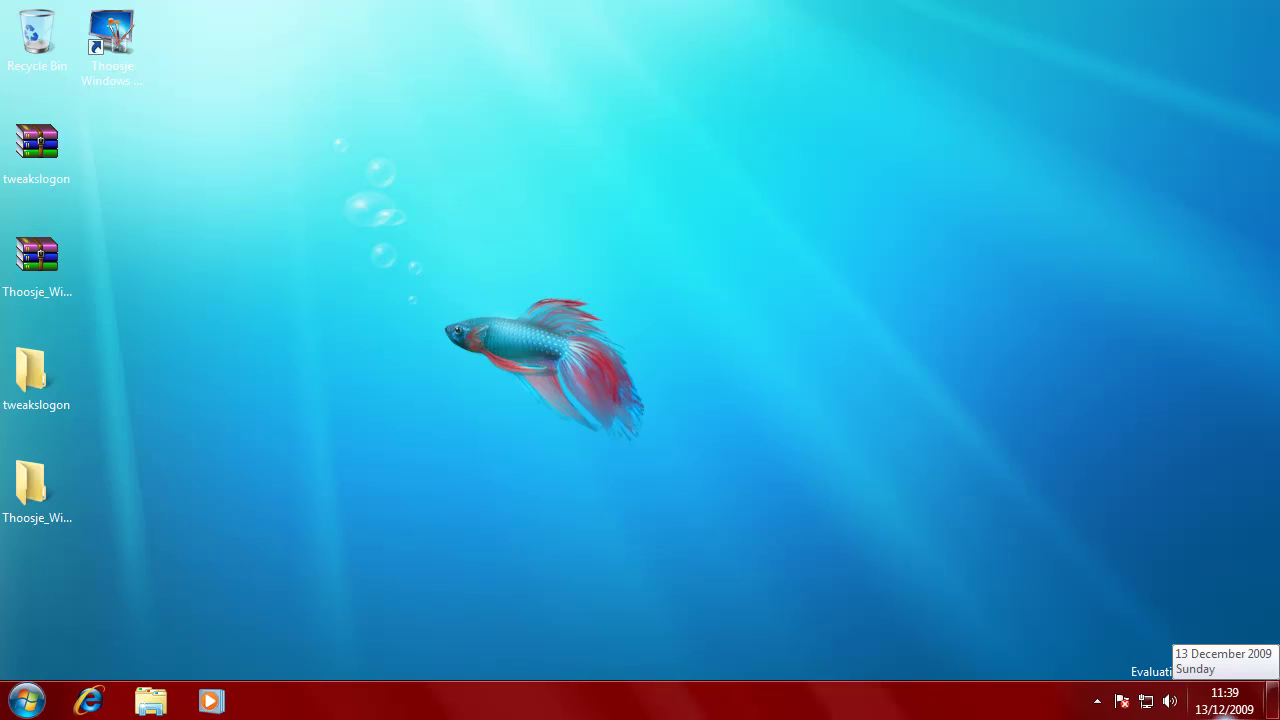